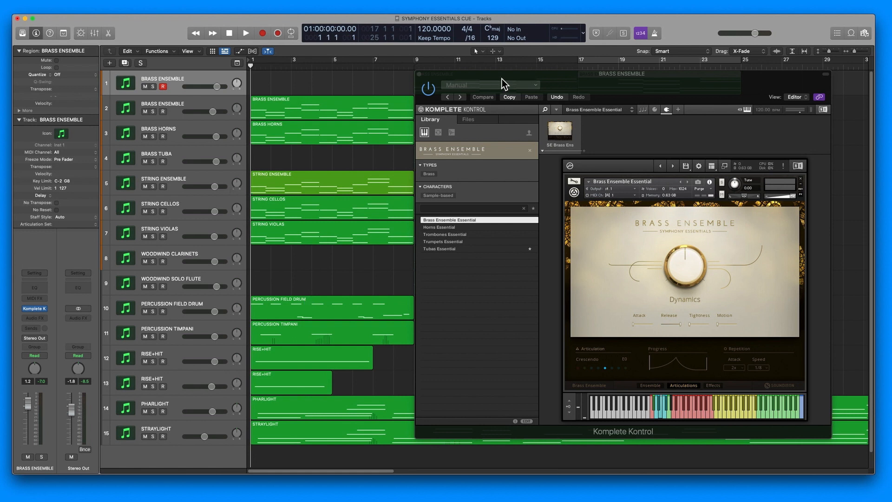
# - Inspect the articulation slots and section setup of the first Brass Ensemble track's instrument, moving its plug-in window toward the track list
pyautogui.moveTo(501, 82); pyautogui.dragTo(499, 82)
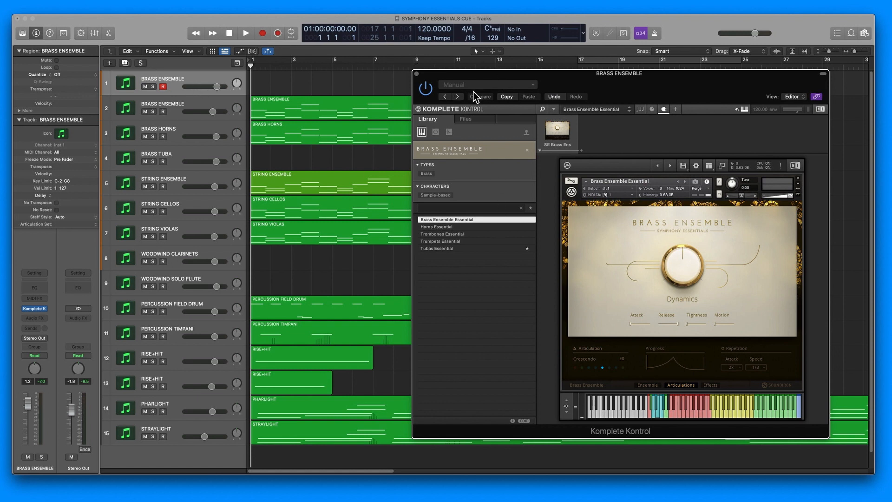
pyautogui.click(592, 353)
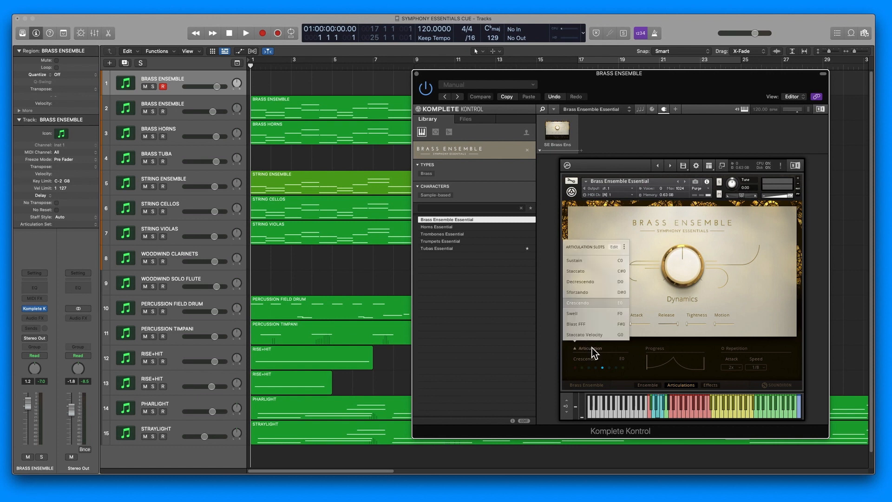
pyautogui.click(416, 73)
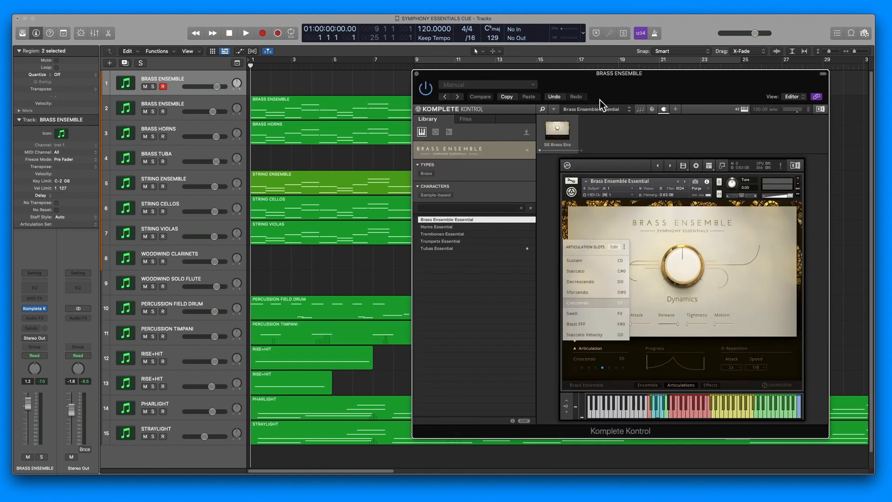
pyautogui.moveTo(596, 86); pyautogui.dragTo(553, 87)
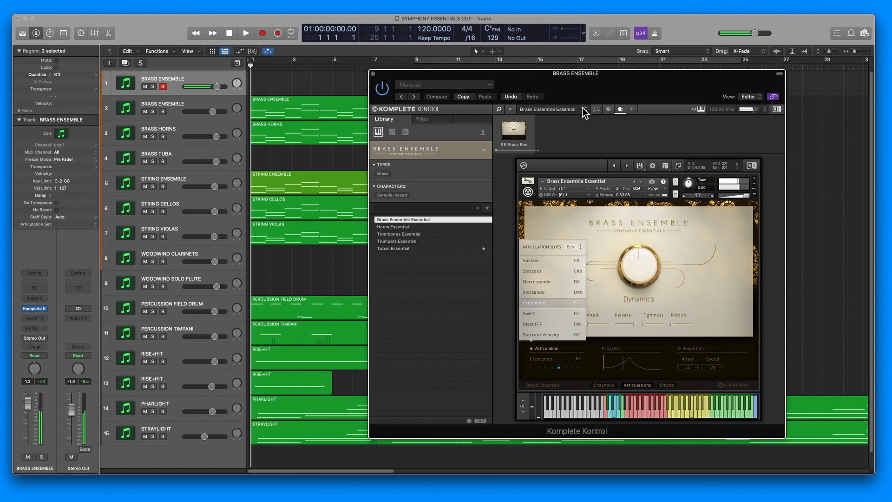
pyautogui.moveTo(584, 92); pyautogui.dragTo(530, 94)
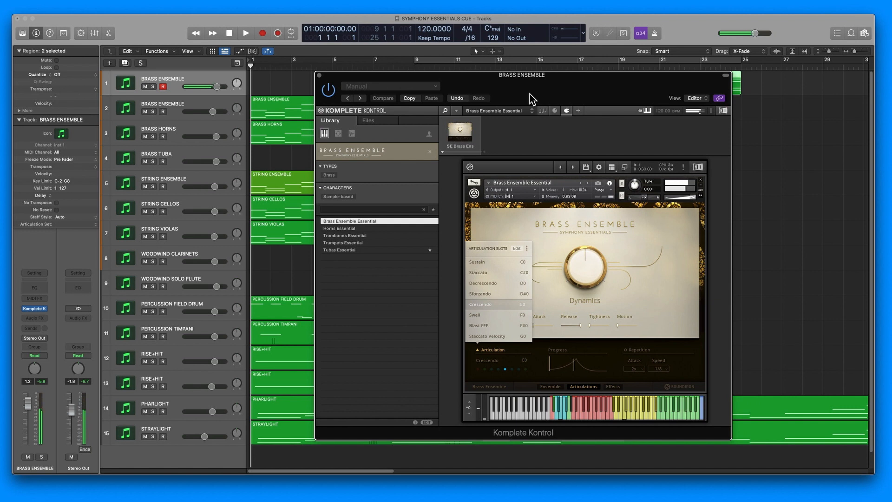
pyautogui.click(542, 389)
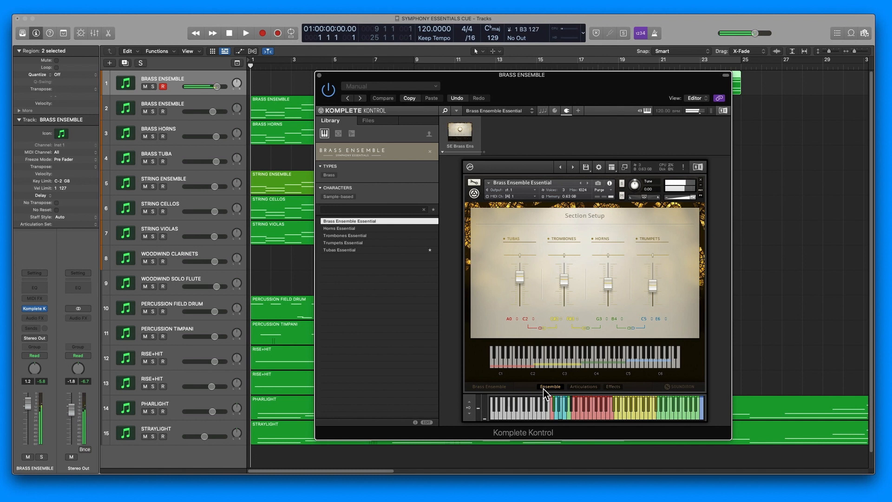
# - Display the articulation slots of the instrument on the second Brass Ensemble track
pyautogui.click(189, 104)
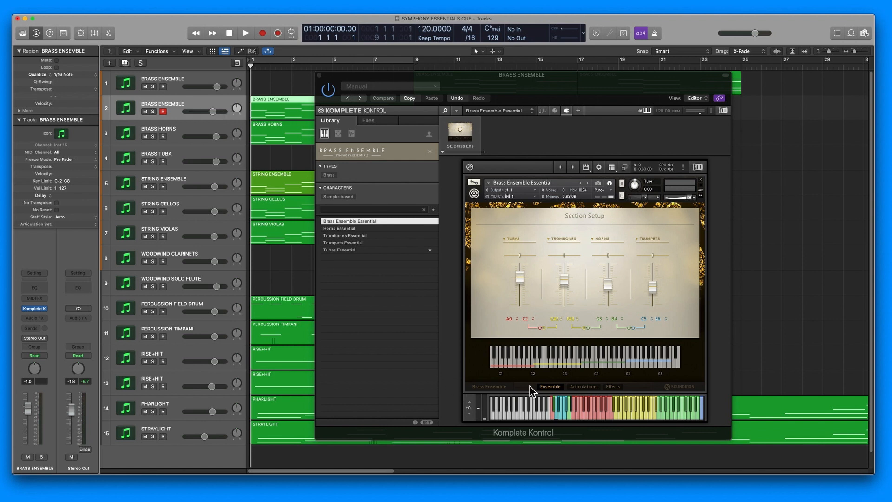
pyautogui.click(582, 386)
pyautogui.click(498, 349)
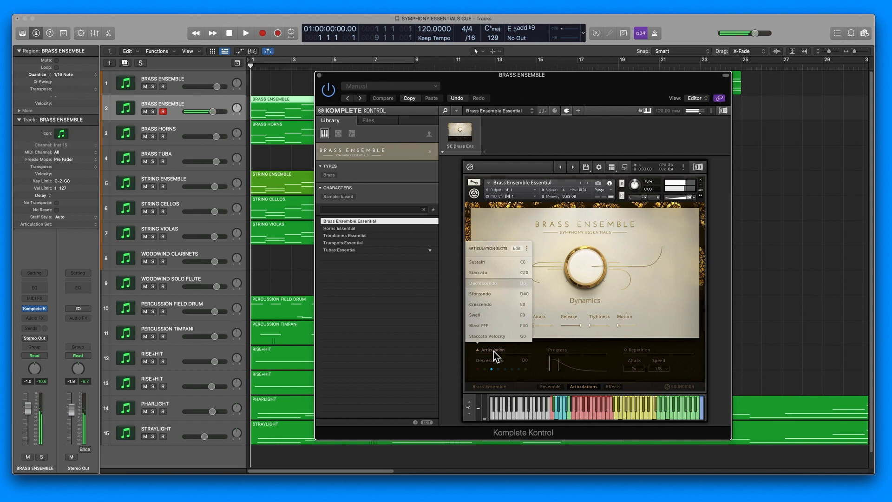
# - Display the articulation slots of the instruments on the Brass Horns and Brass Tuba tracks in turn
pyautogui.click(182, 133)
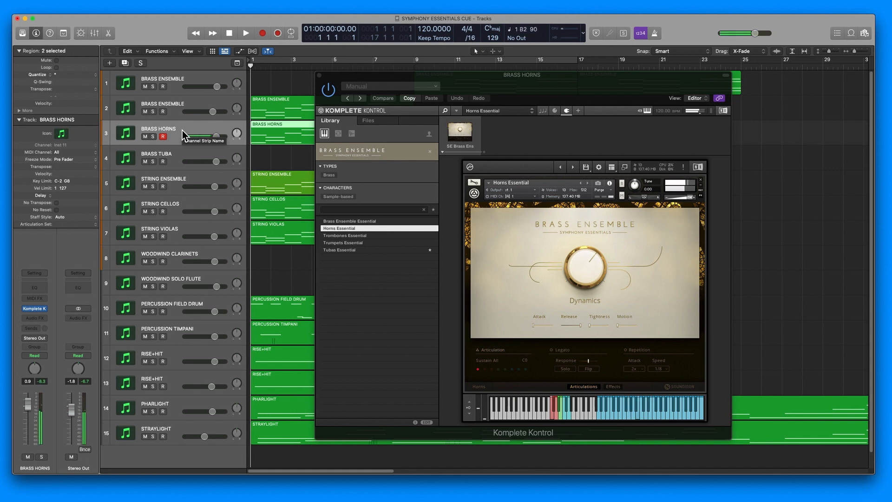
pyautogui.click(508, 349)
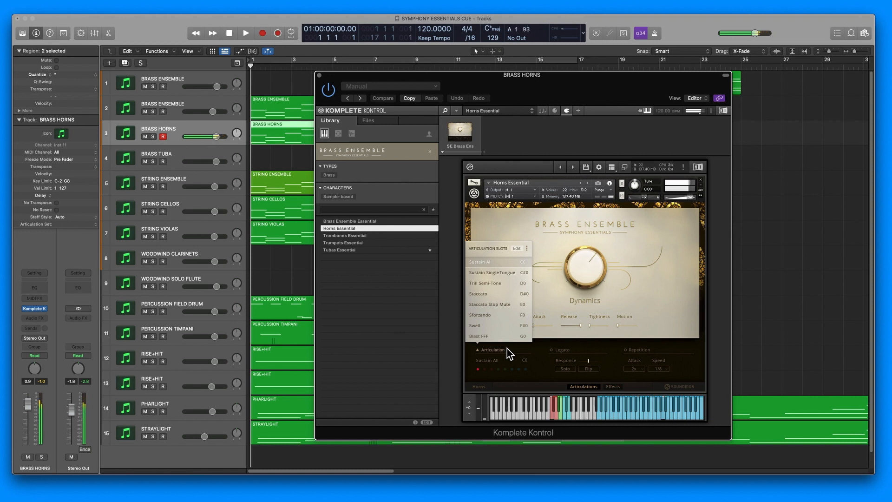
pyautogui.click(174, 153)
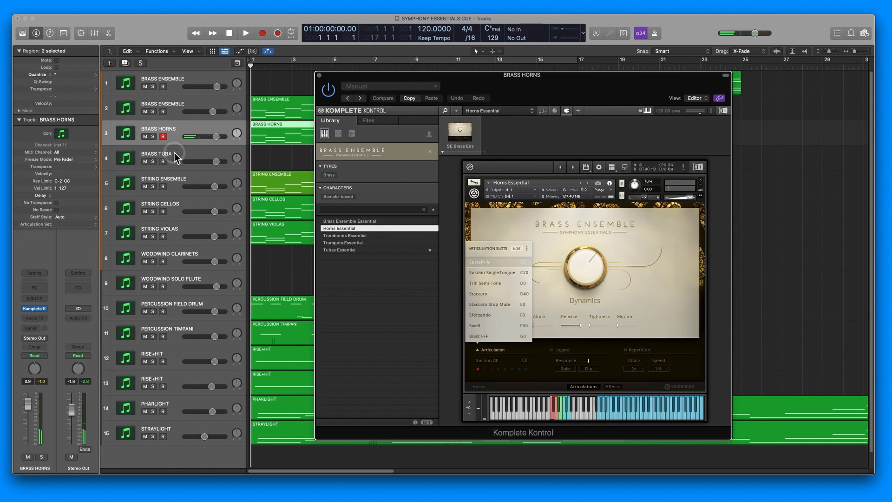
pyautogui.click(486, 350)
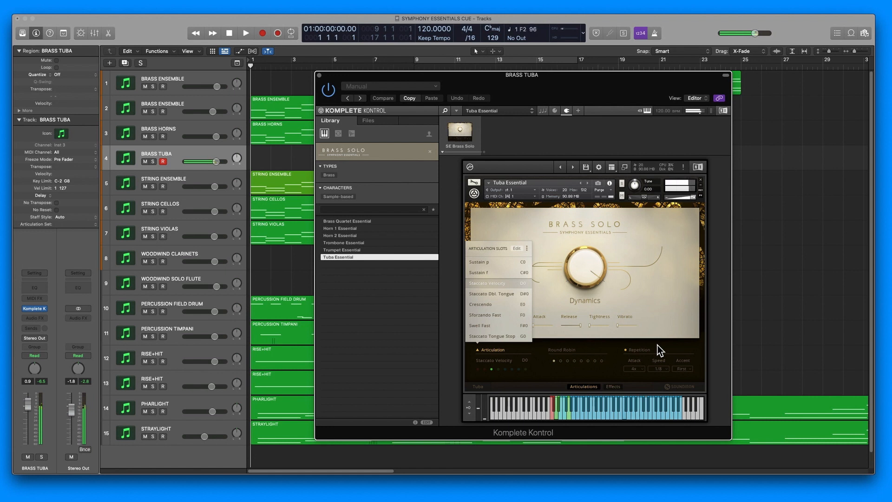
# - Inspect the articulation slots and effects of the Violins 1 Essential instrument on the String Ensemble track
pyautogui.click(175, 178)
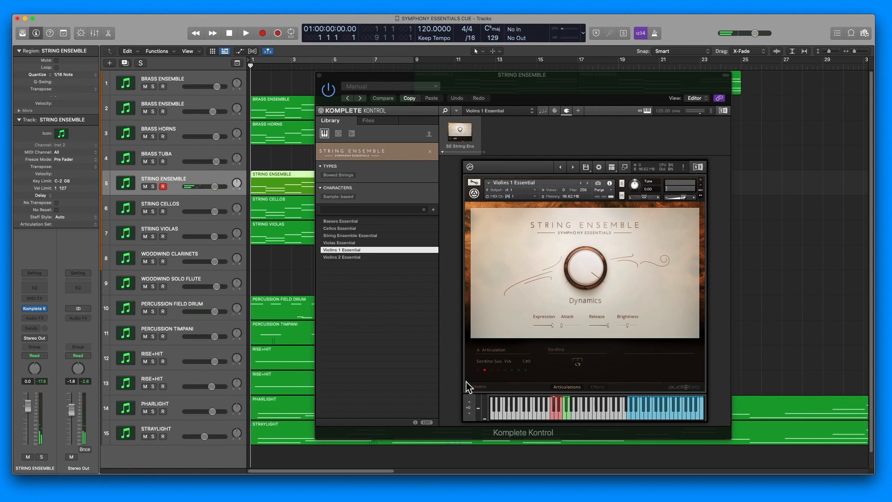
pyautogui.click(500, 350)
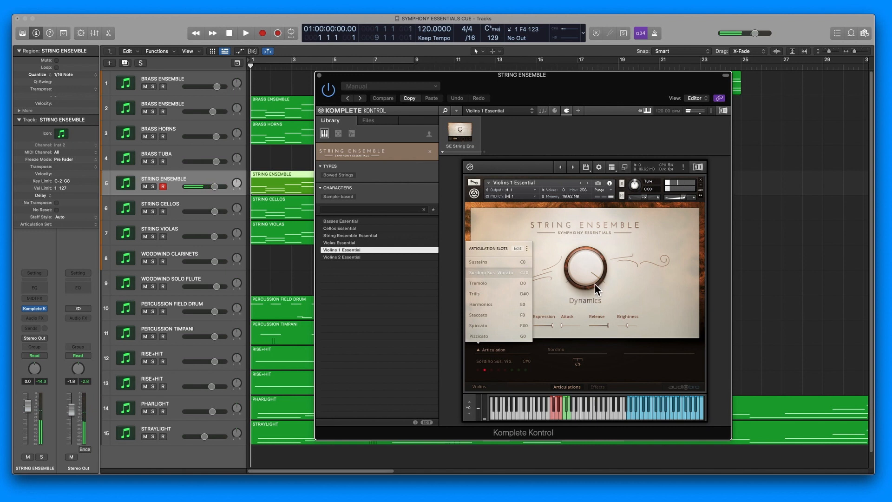
pyautogui.click(597, 387)
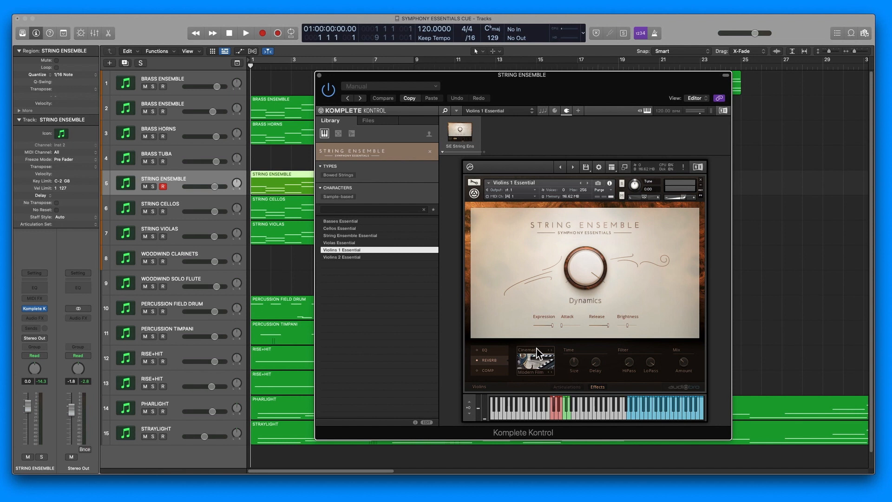
pyautogui.click(579, 387)
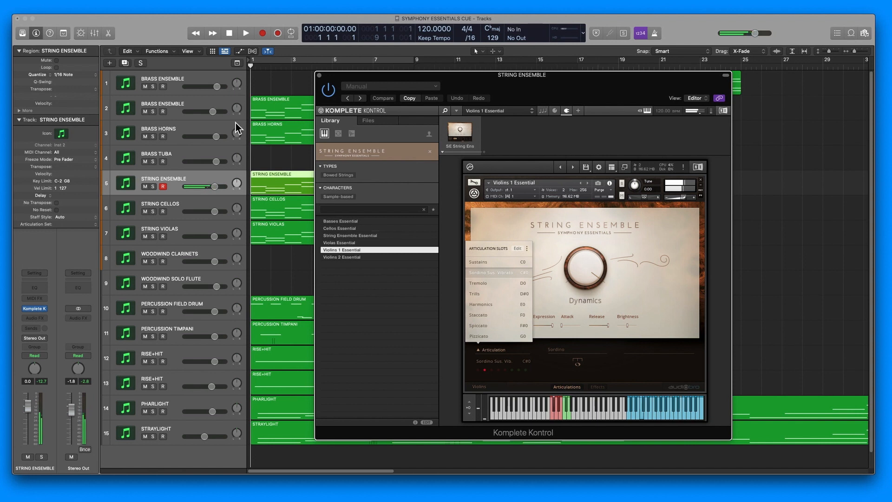
# - Inspect the String Cellos instrument's articulation slots and display the instrument on the String Violas track
pyautogui.click(188, 207)
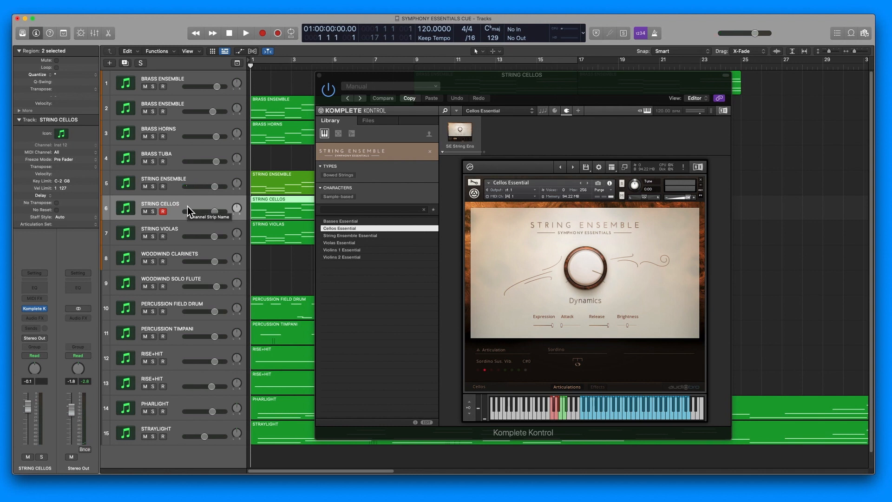
pyautogui.click(485, 351)
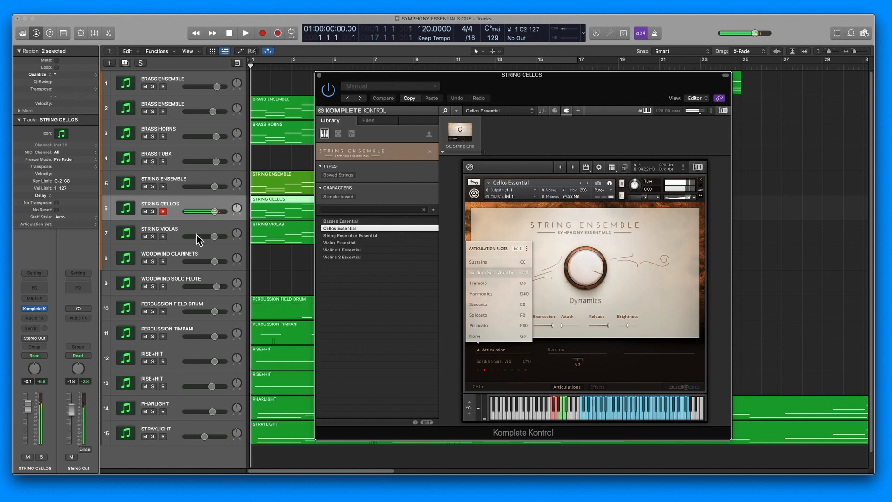
pyautogui.click(175, 232)
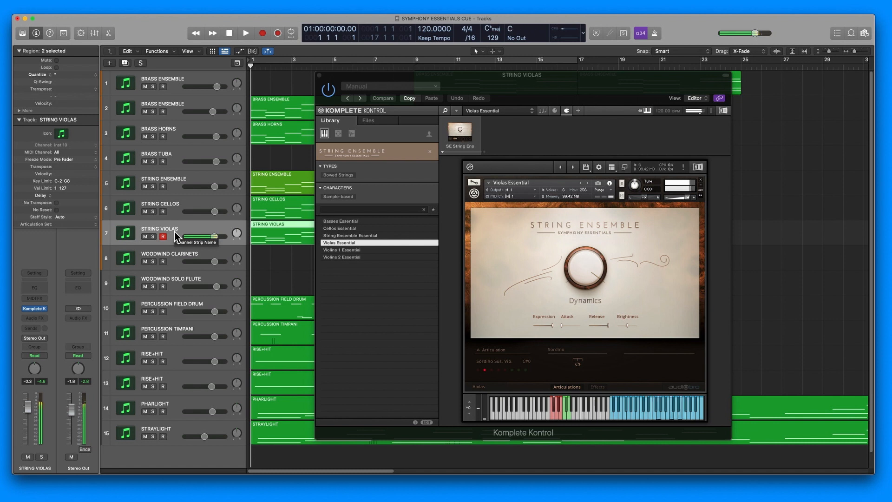
# - Display the articulation slots of the instruments on the Woodwind Clarinets and Woodwind Solo Flute tracks in turn
pyautogui.click(170, 256)
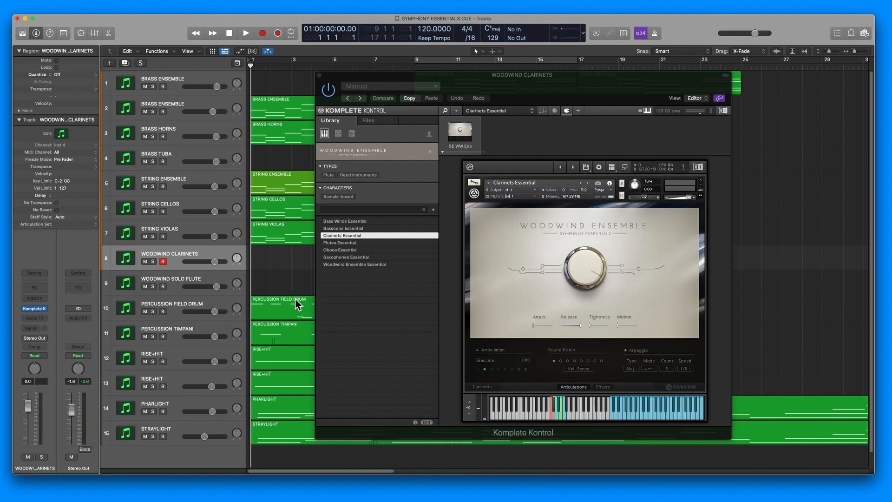
pyautogui.click(486, 353)
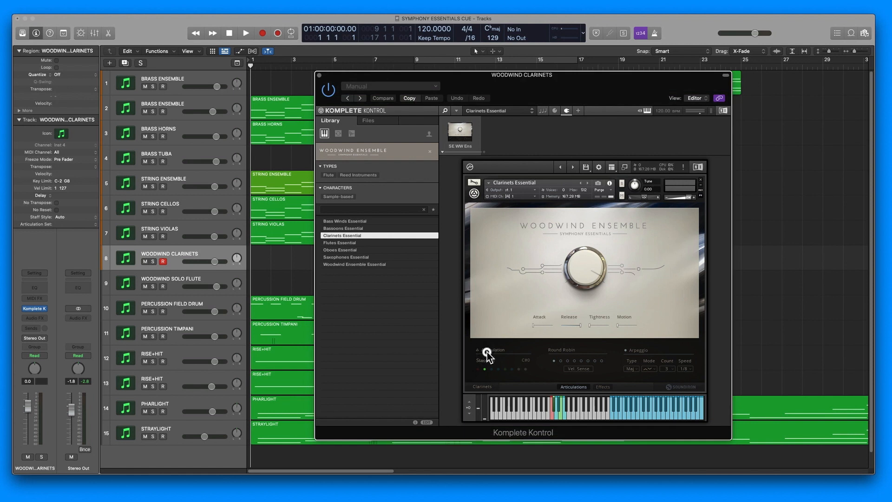
pyautogui.click(487, 354)
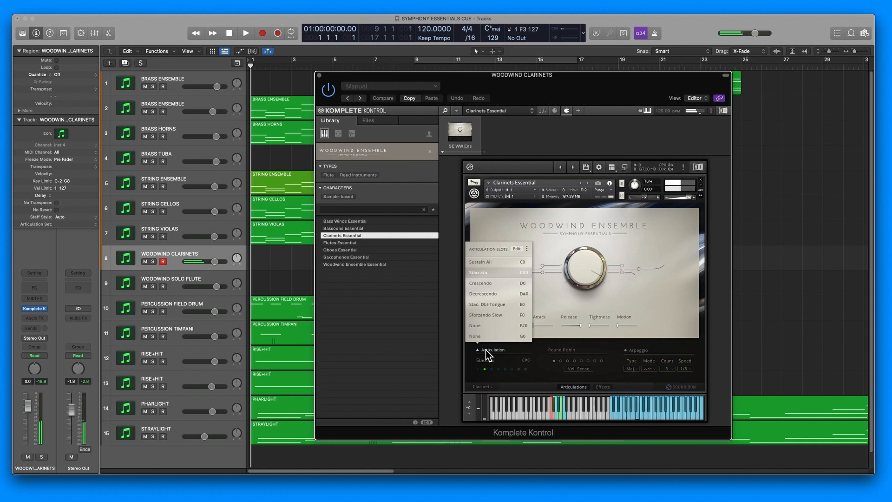
pyautogui.click(172, 281)
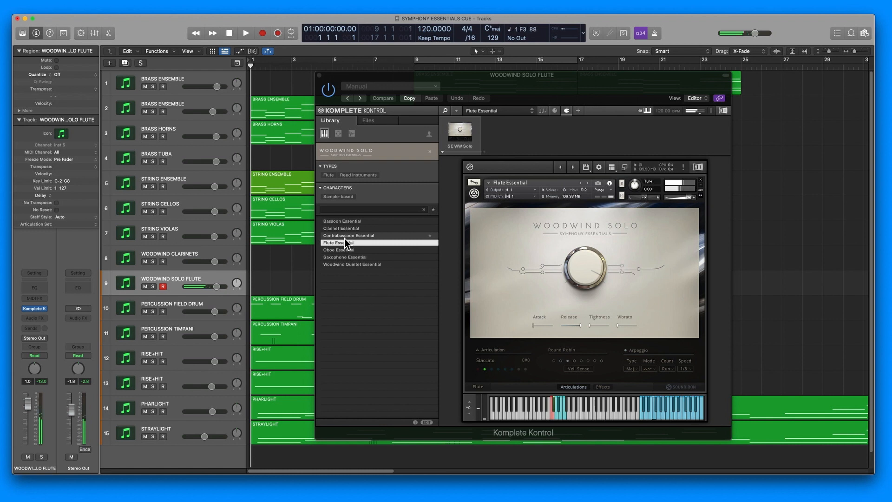
pyautogui.click(488, 354)
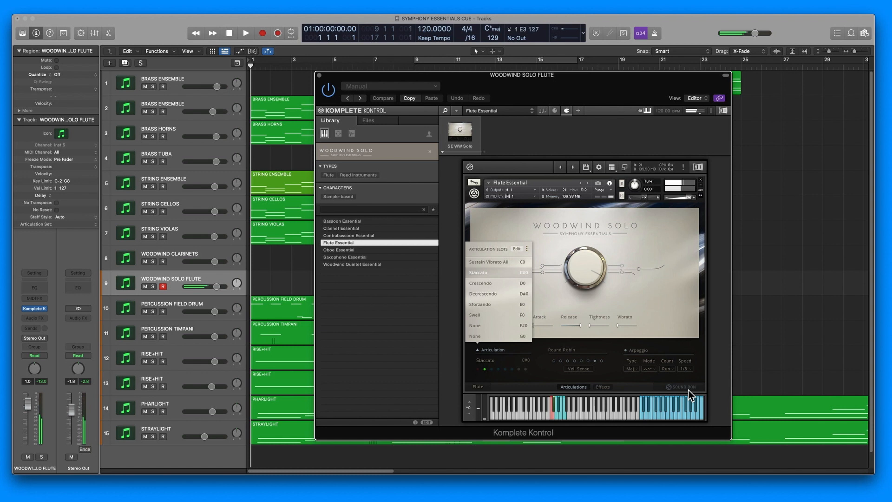
# - Display the instruments of the Percussion Field Drum, Percussion Timpani and both Rise+Hit tracks in turn
pyautogui.click(200, 301)
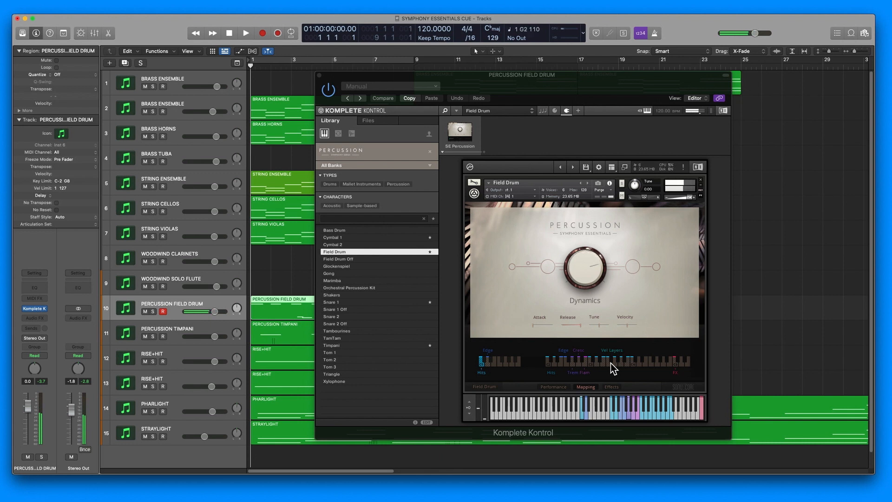
pyautogui.click(213, 329)
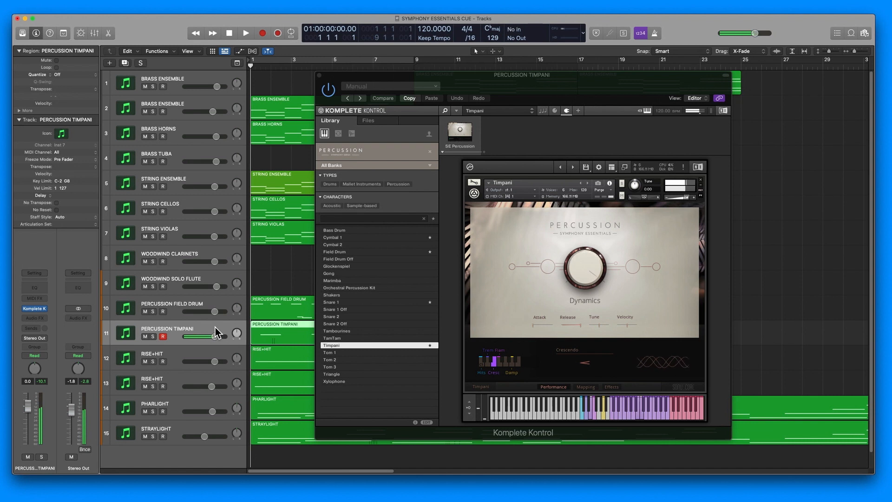
pyautogui.click(178, 355)
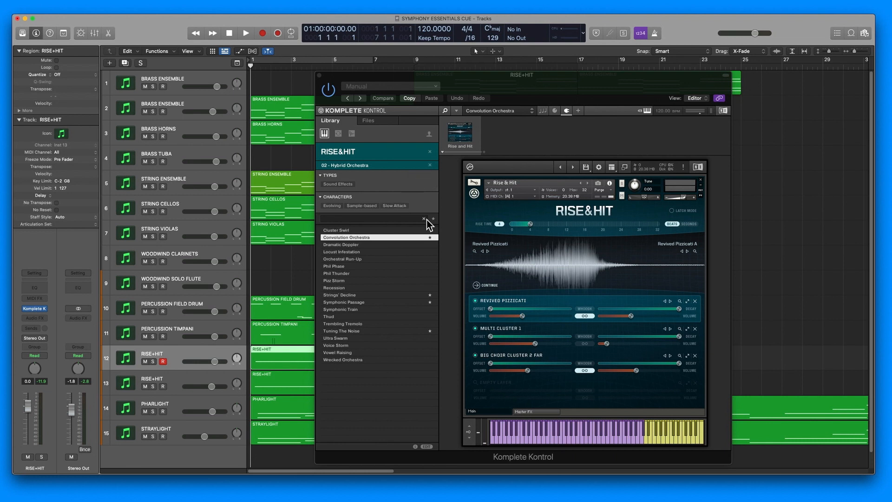
pyautogui.click(170, 377)
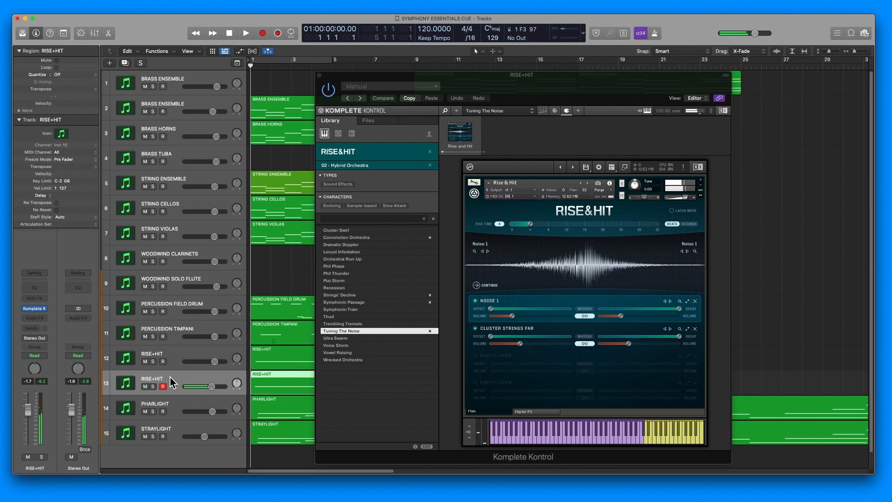
pyautogui.click(689, 199)
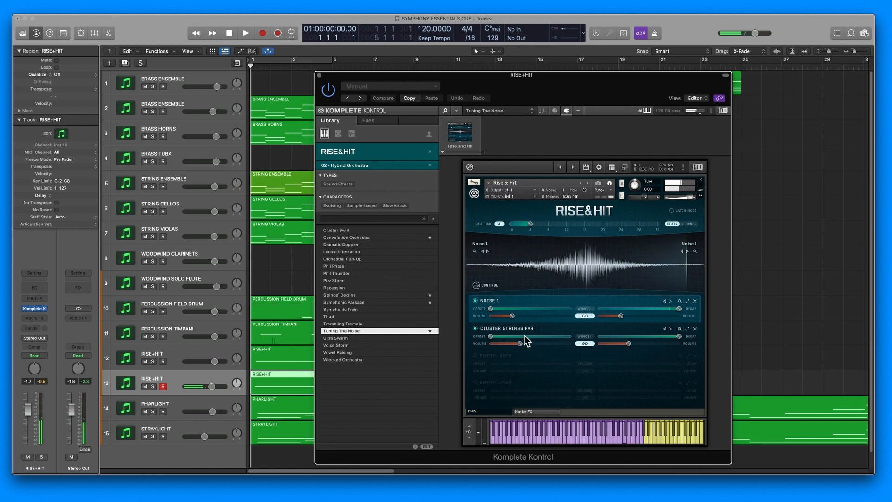
# - Review the Pharlight track's Desolate World instrument, close its plug-in window and look over the rest of the arrangement
pyautogui.click(190, 408)
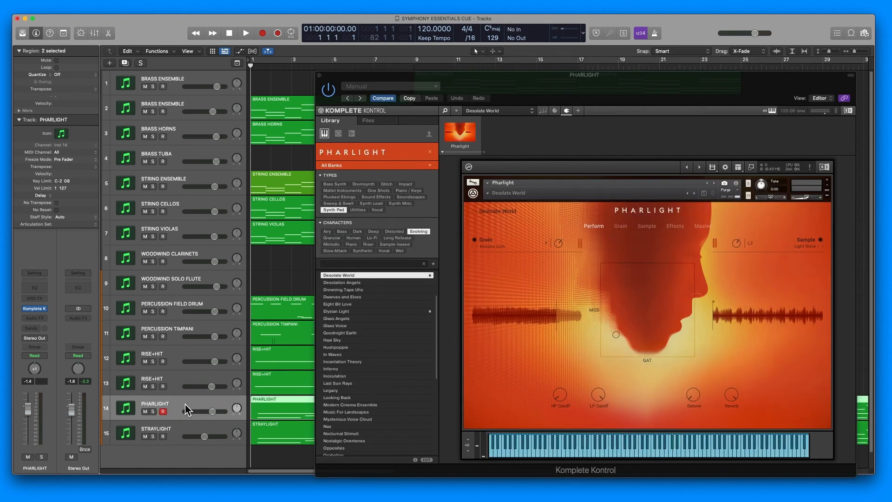
pyautogui.moveTo(647, 84); pyautogui.dragTo(633, 84)
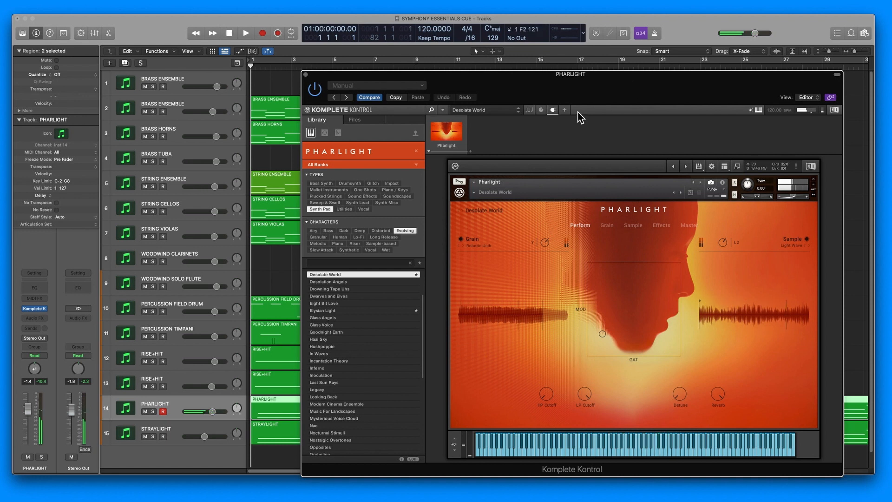
pyautogui.click(305, 74)
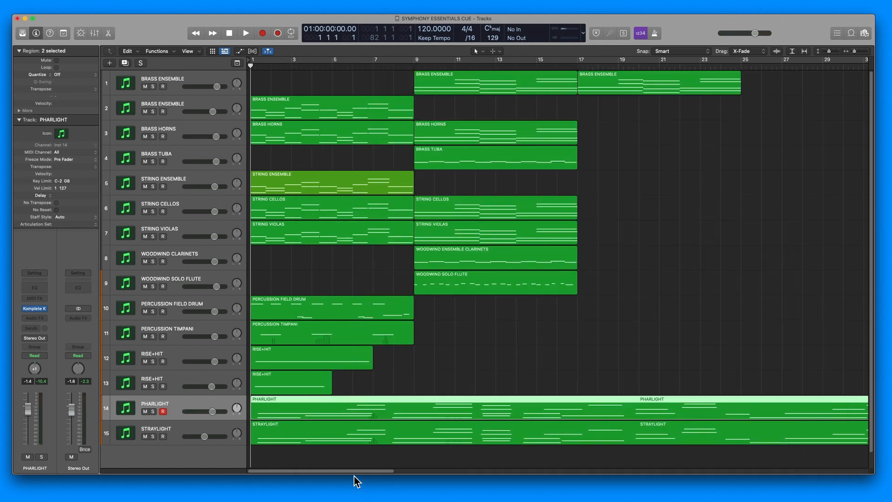
pyautogui.moveTo(353, 470); pyautogui.dragTo(618, 457)
# - Open the Straylight track's Komplete Kontrol instrument to view its Boom Bottom preset, and close the plug-in window
pyautogui.click(202, 428)
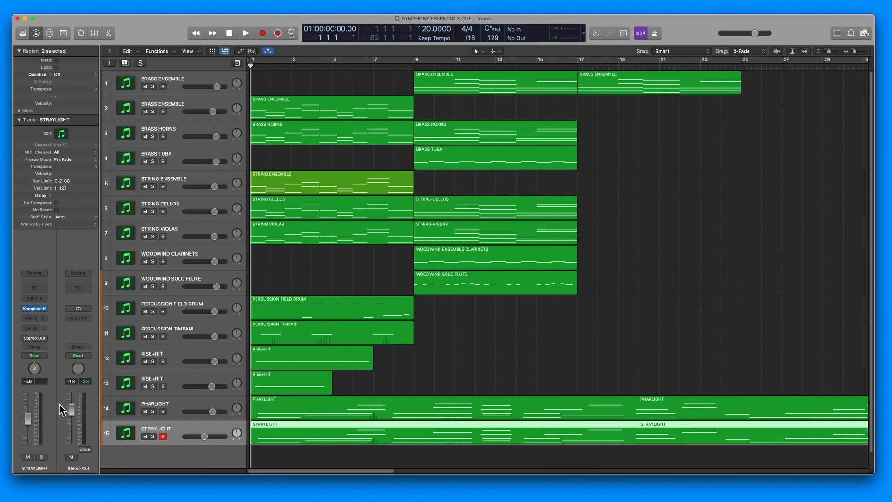
pyautogui.click(37, 308)
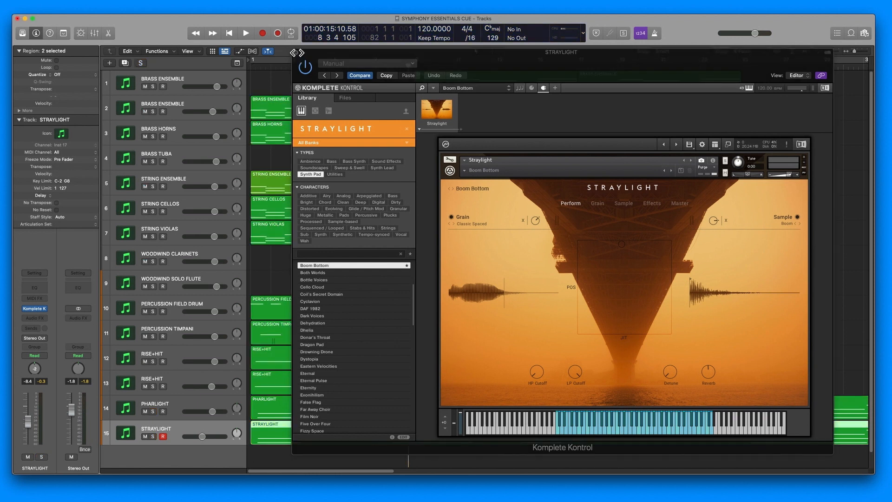
pyautogui.click(296, 52)
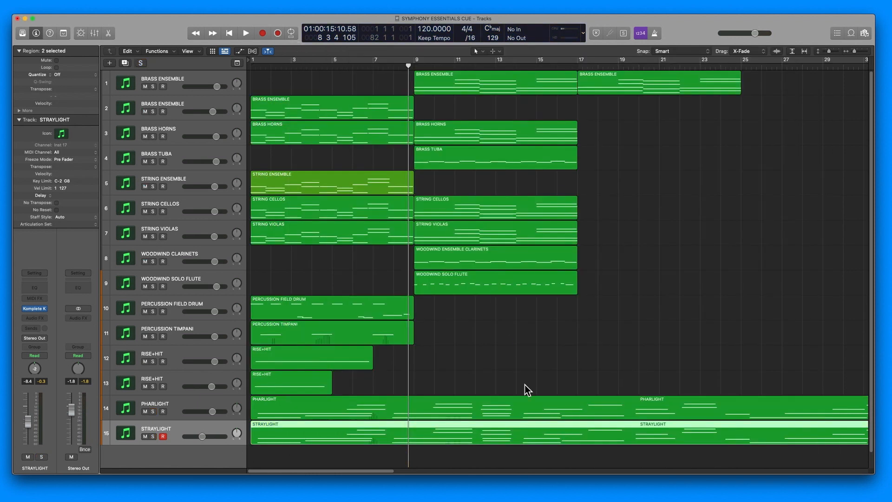
# - Play the full Symphony Essentials composition from the start and slightly lower the Pharlight track's volume
pyautogui.click(366, 471)
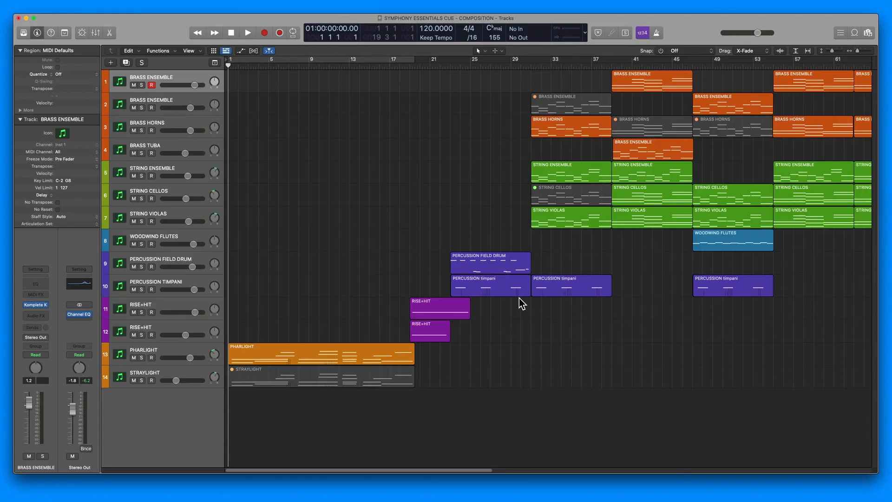
pyautogui.press('space')
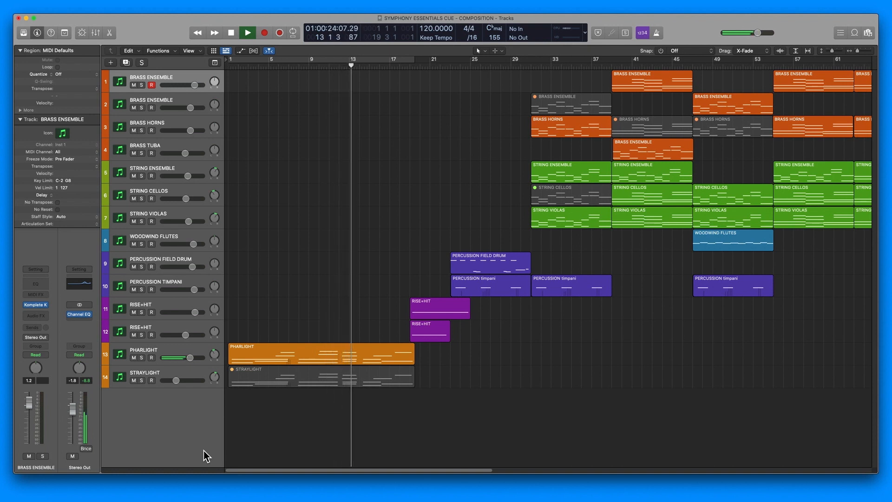
pyautogui.click(190, 357)
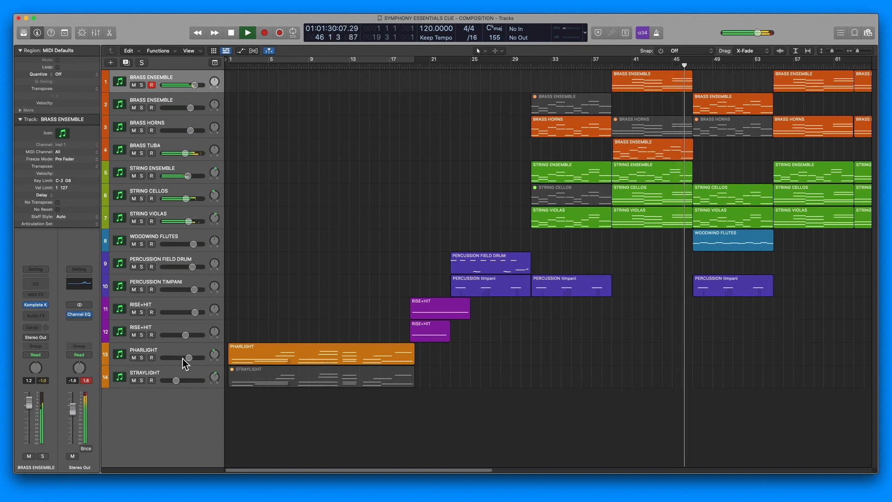
# - Lower the Stereo Out level to -3.3 dB during playback, and stop the composition after its last region
pyautogui.moveTo(68, 411); pyautogui.dragTo(73, 418)
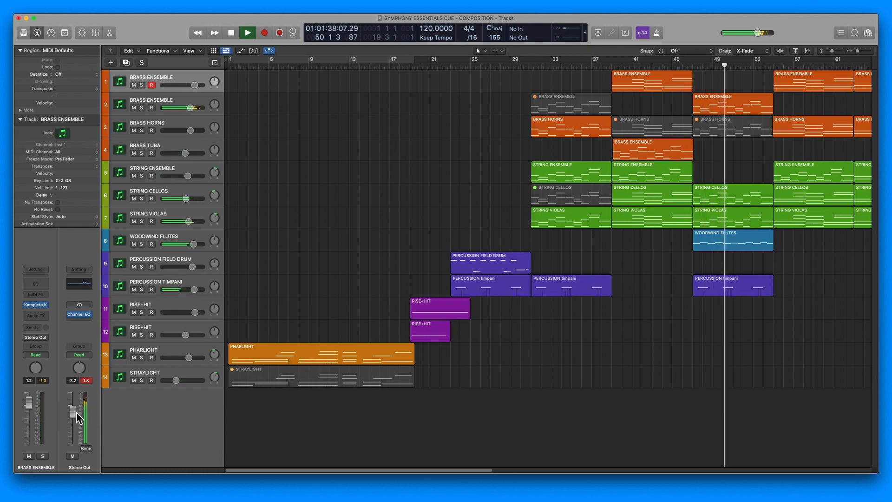
pyautogui.moveTo(73, 412); pyautogui.dragTo(72, 413)
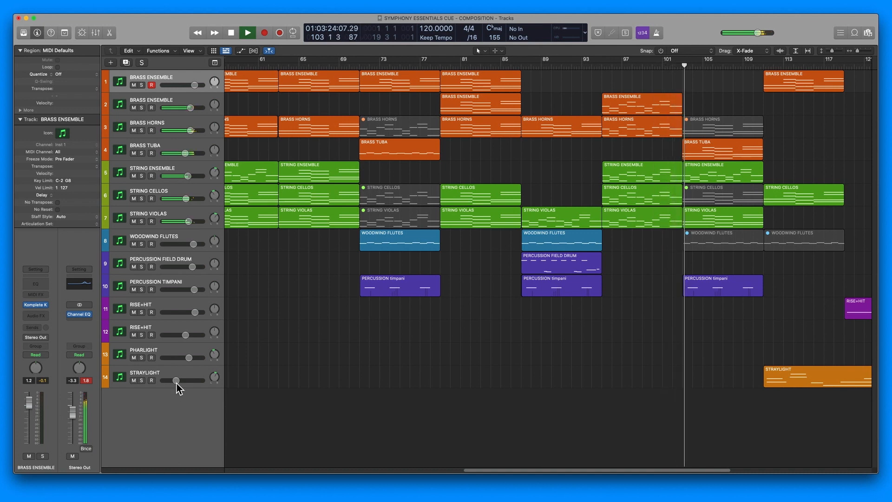
pyautogui.moveTo(175, 383)
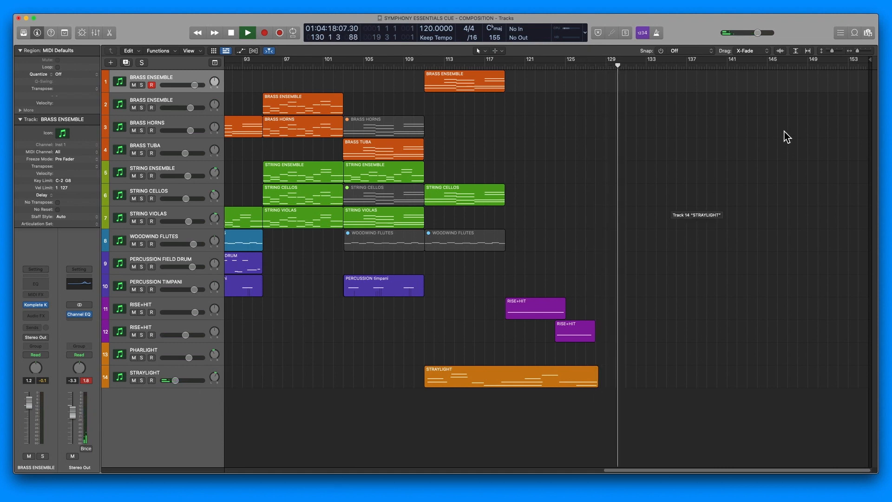
pyautogui.click(234, 35)
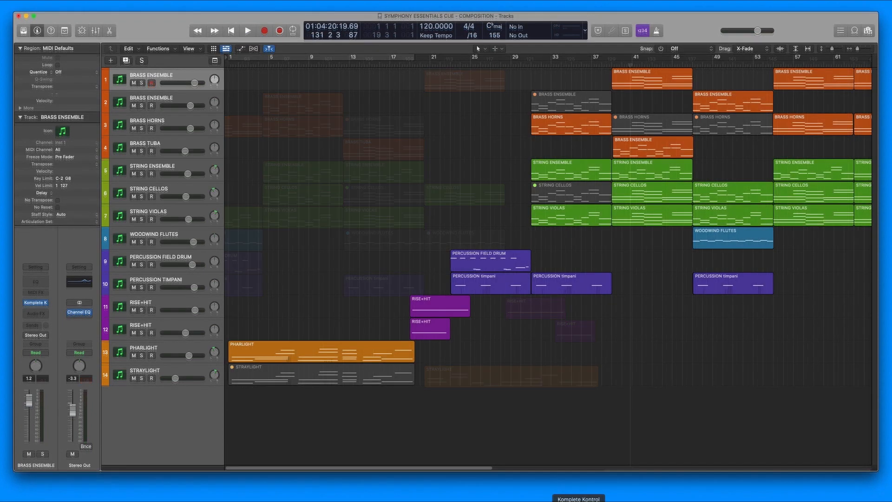